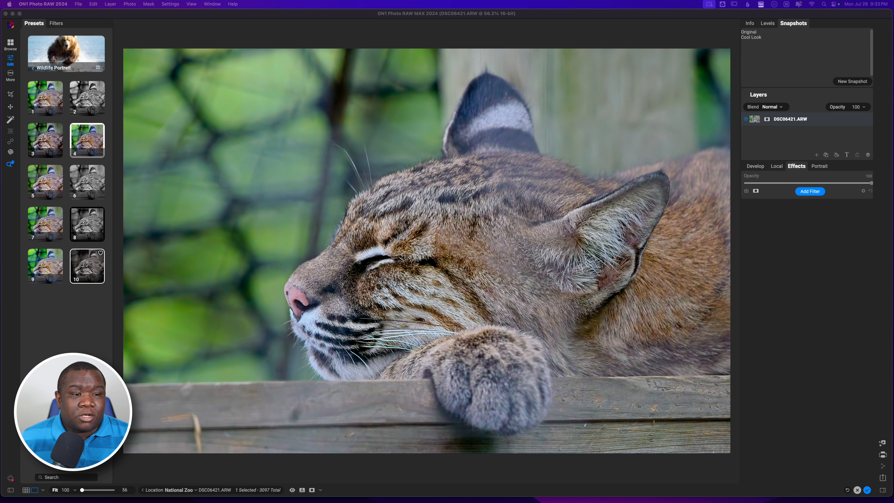
Add a Dynamic Contrast filter to the bobcat photo and apply its Surreal style
left_click(808, 197)
left_click(808, 197)
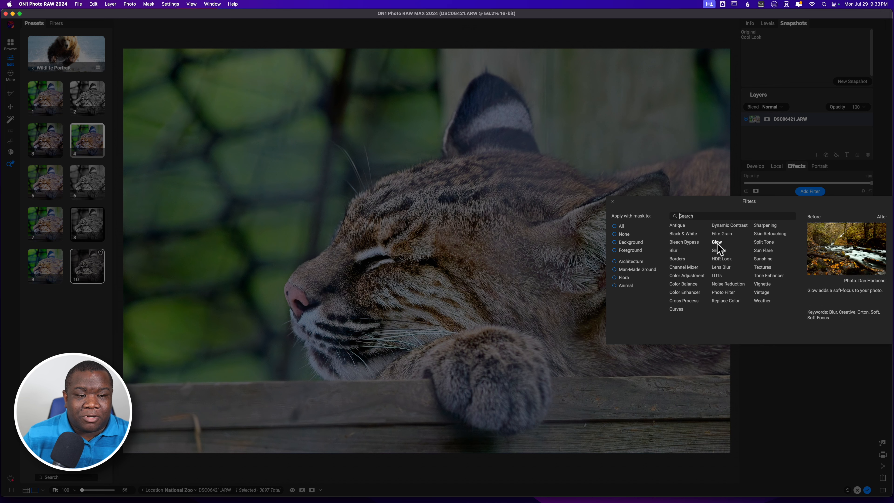
left_click(720, 226)
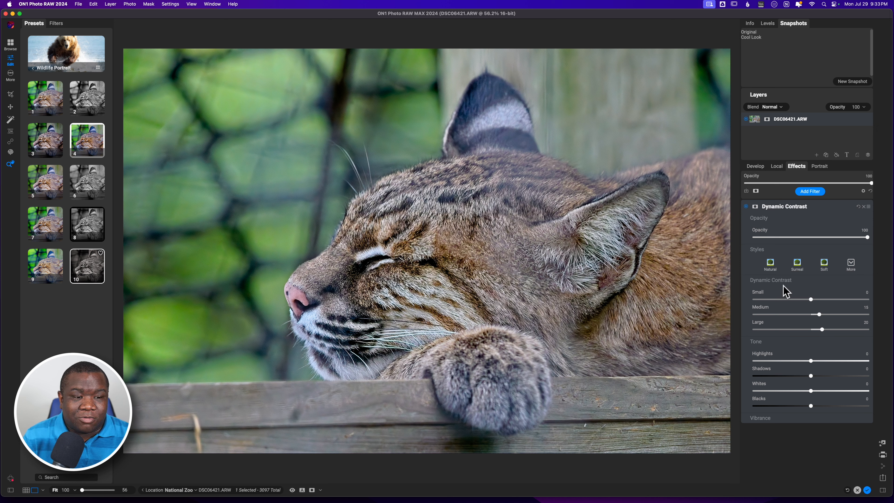
left_click(797, 266)
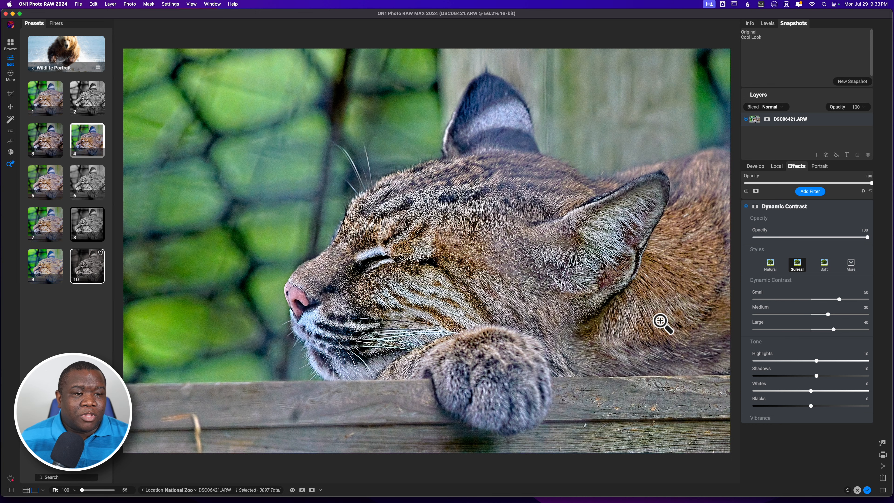
Open the Dynamic Contrast filter's mask, try the Gradient Mask tool, and make the Masking Brush active in Paint mode
left_click(755, 206)
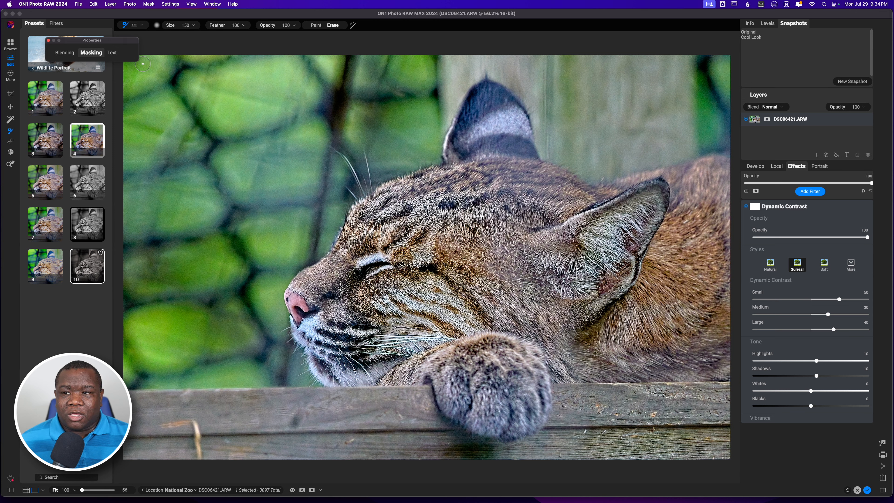
left_click_drag(91, 40, 74, 58)
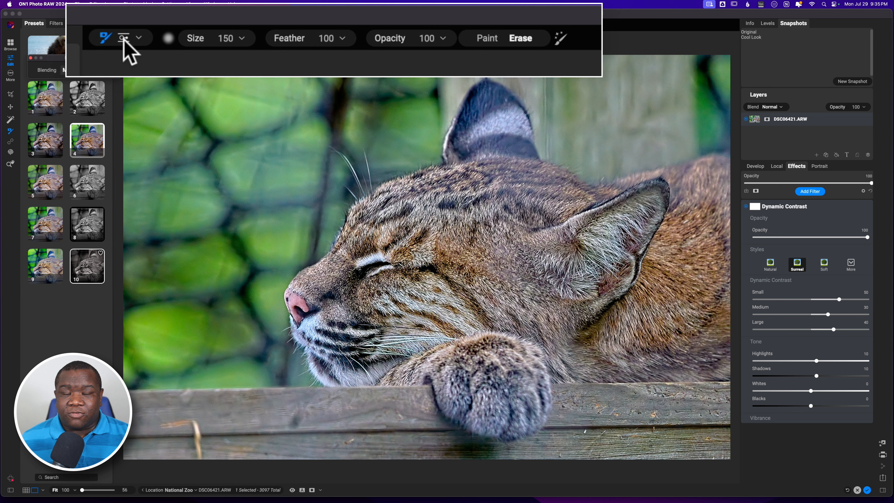
left_click(139, 39)
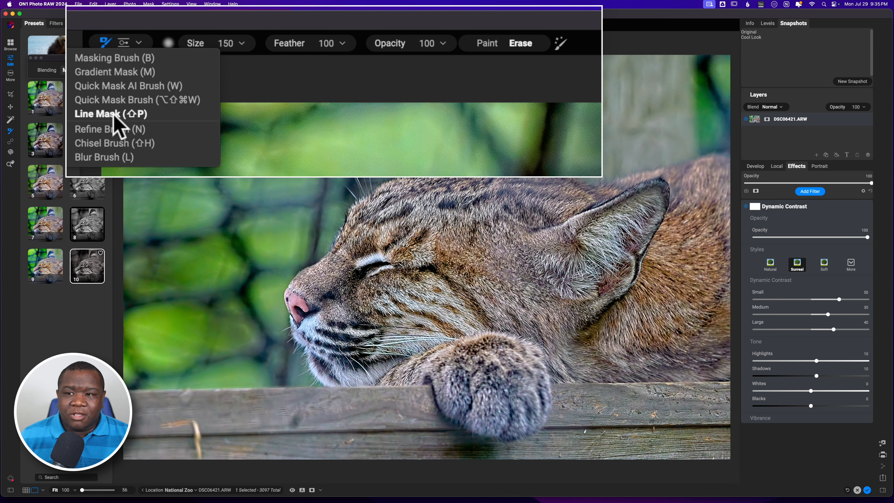
left_click(99, 72)
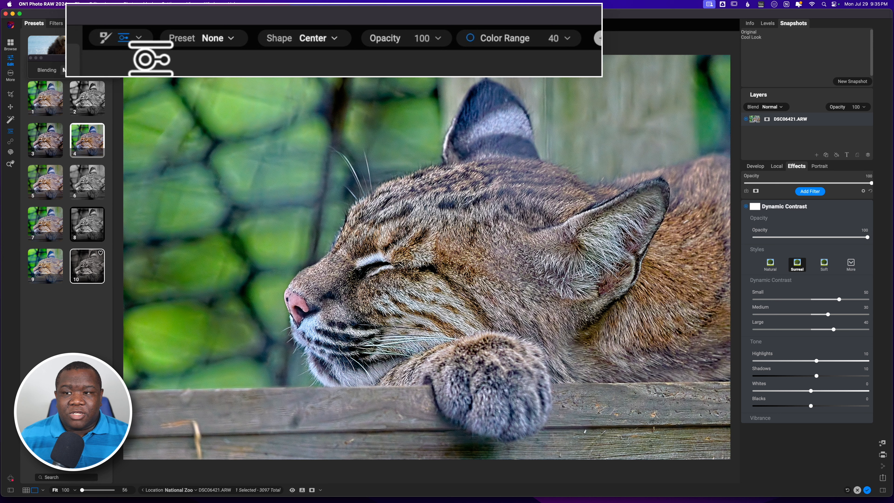
left_click(105, 37)
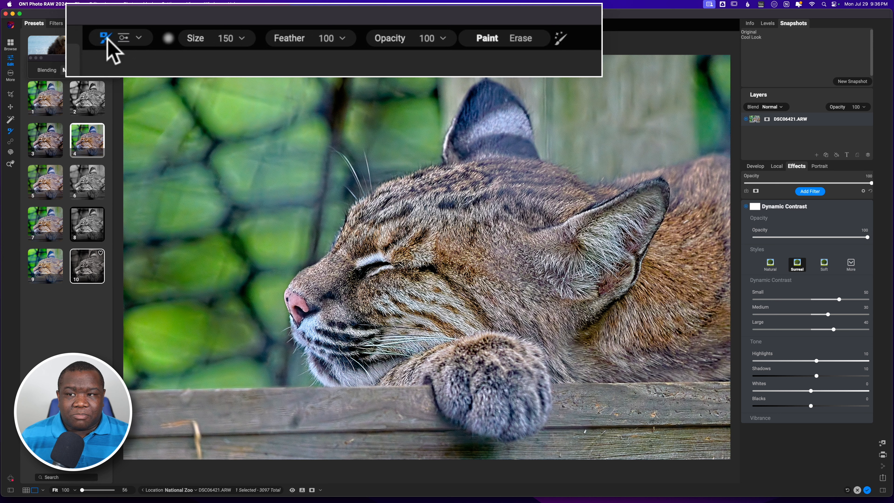
left_click(122, 38)
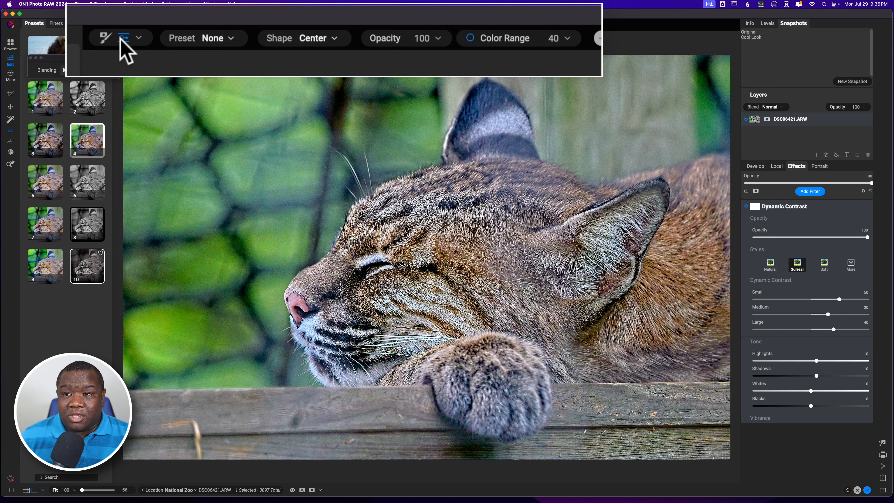
left_click(108, 38)
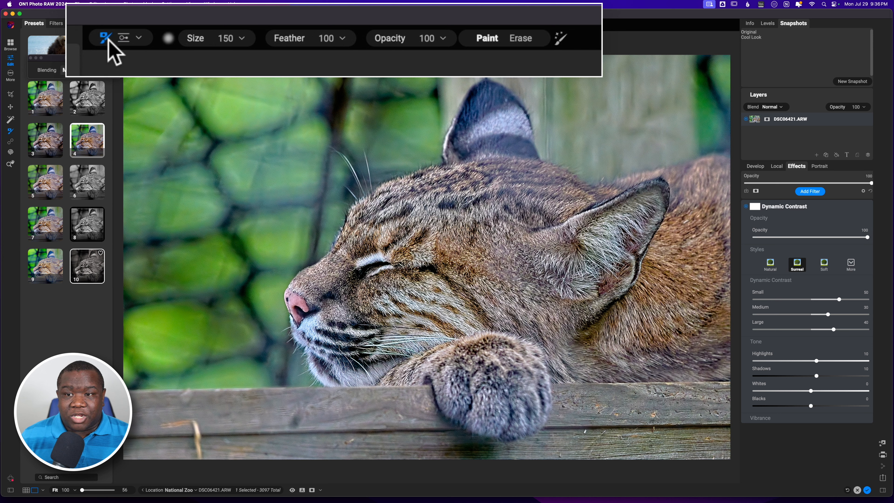
Set the Masking Brush's flow to 100 and look through the available brush shapes
left_click(170, 41)
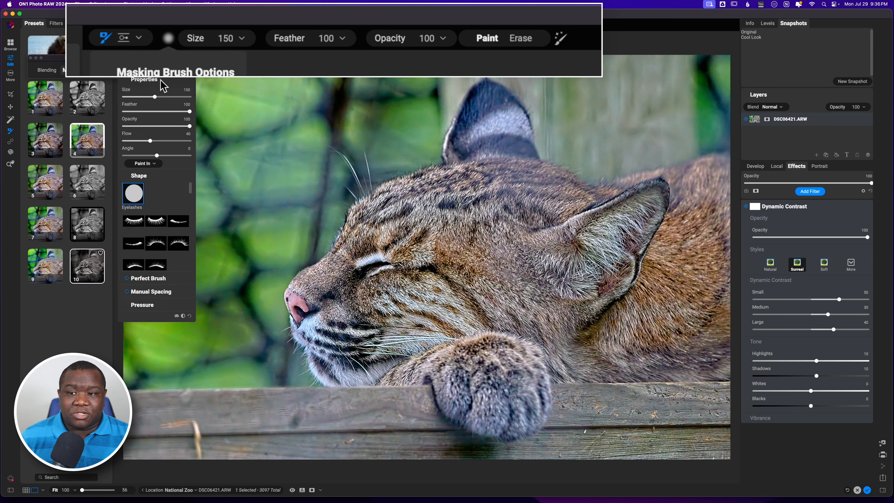
left_click_drag(150, 141, 189, 141)
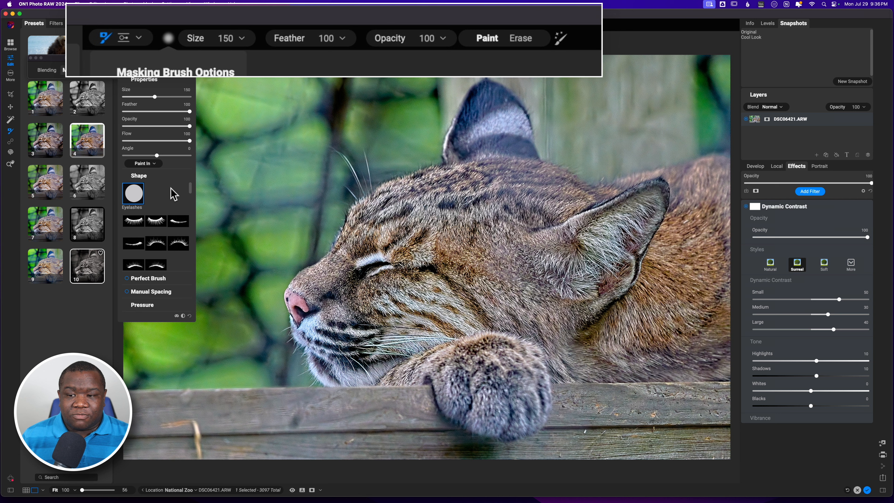
scroll(173, 194, "down", 3)
scroll(169, 192, "down", 5)
scroll(173, 203, "up", 15)
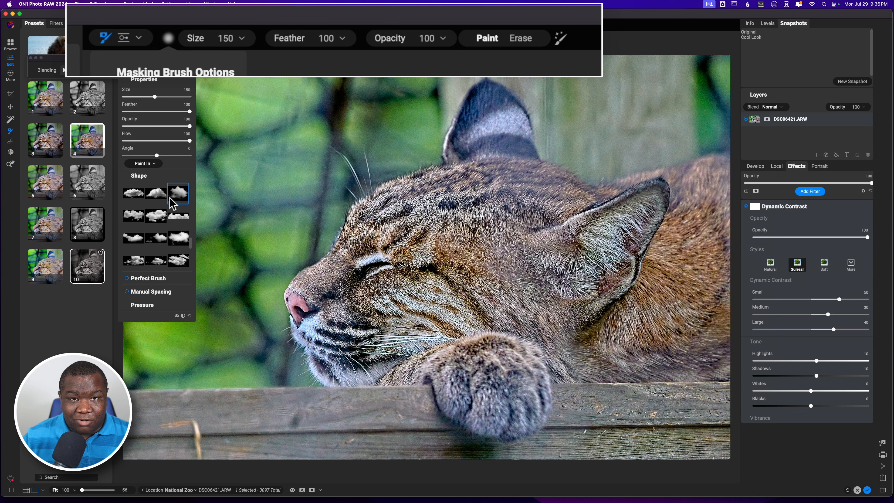
scroll(170, 197, "down", 5)
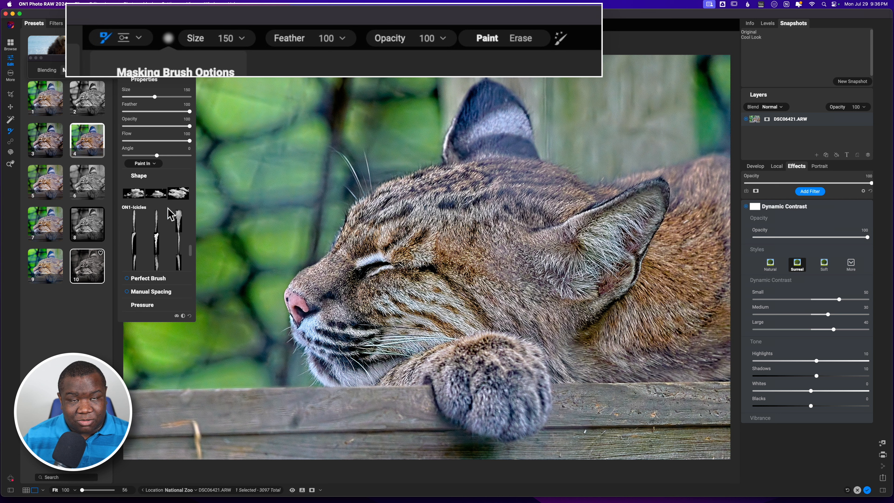
scroll(170, 218, "up", 6)
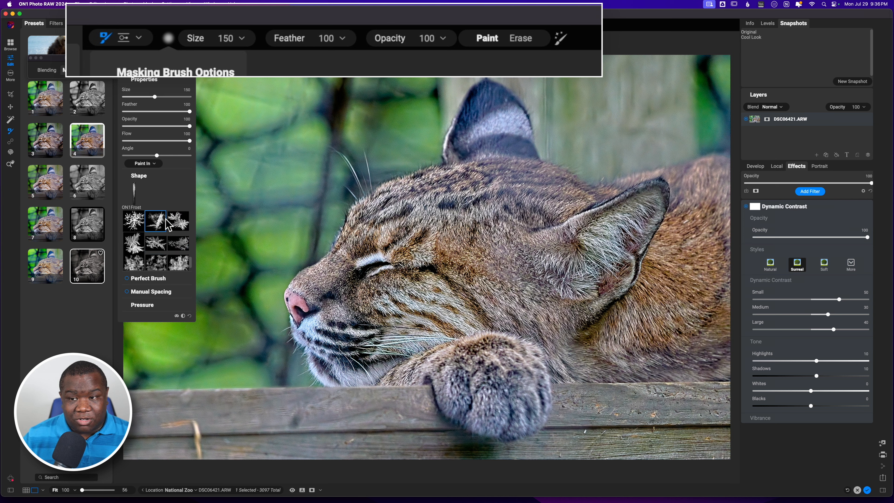
scroll(168, 225, "up", 2)
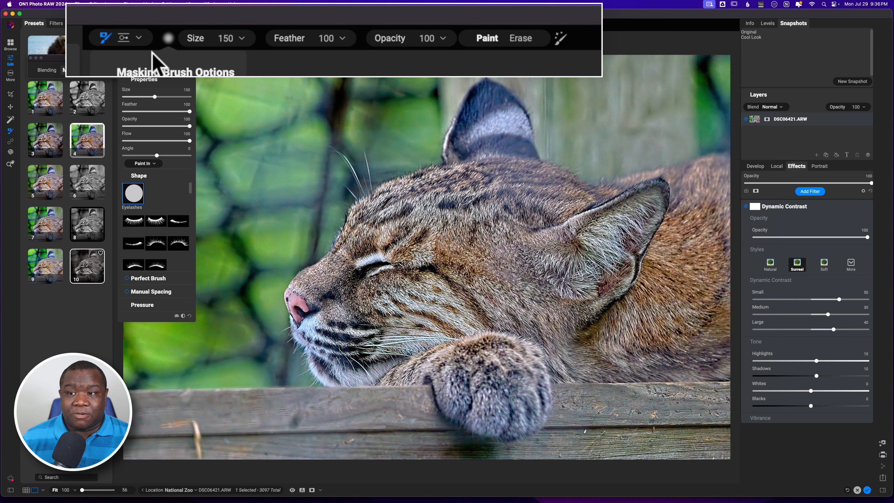
left_click(165, 41)
left_click(165, 41)
left_click(167, 42)
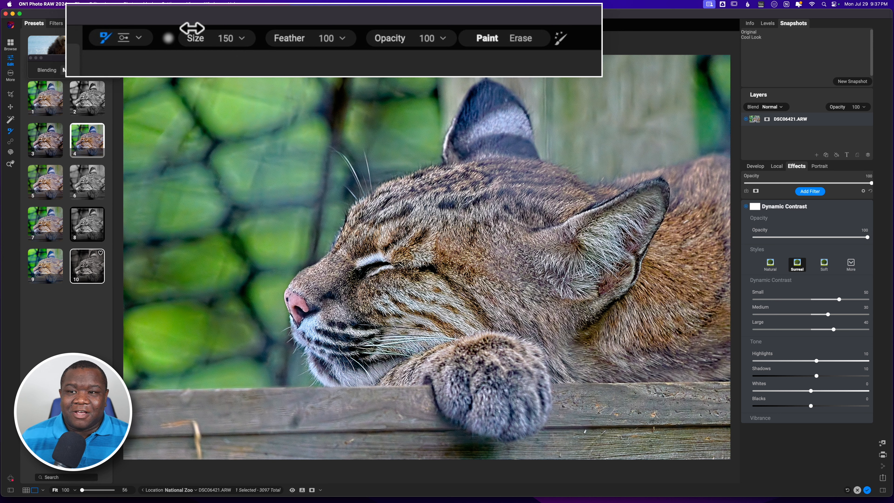
Try Masking Brush sizes of 100 and 600, and settle on a size of 350
left_click(241, 39)
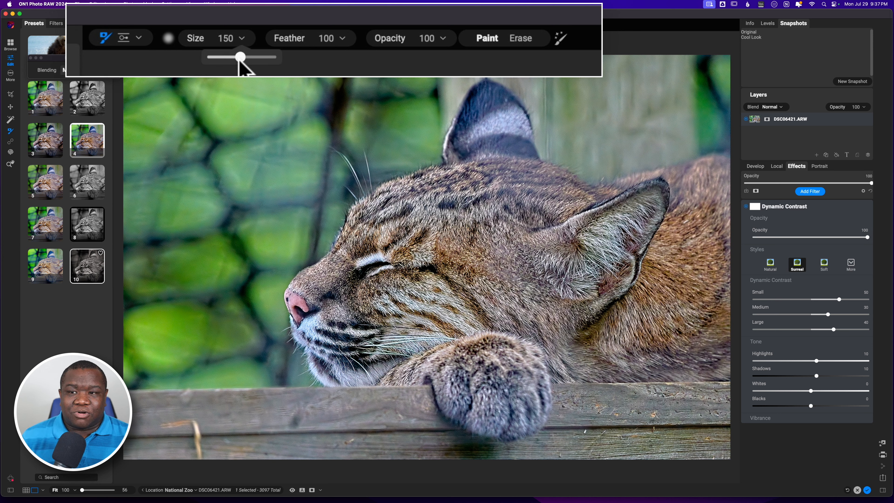
mouse_move(240, 57)
left_mouse_down()
mouse_move(229, 57)
mouse_move(238, 57)
left_mouse_up()
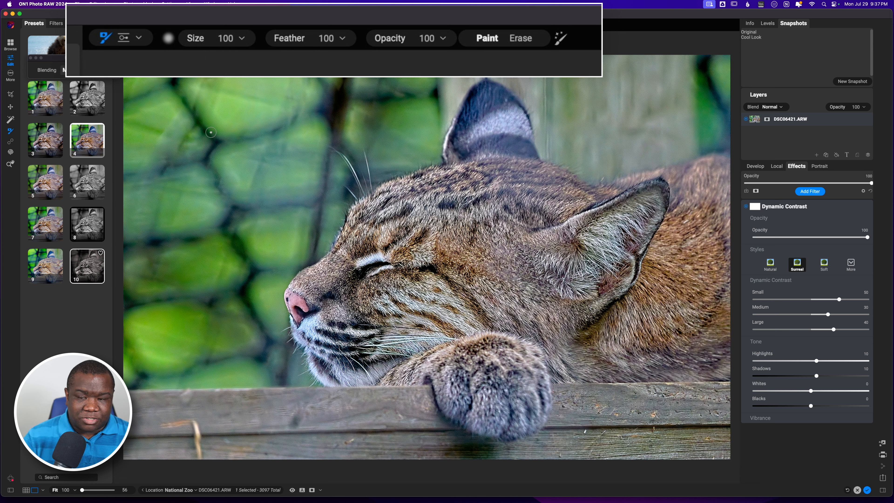
key("bracketright")
key("bracketright")
key("bracketright")
key("bracketright")
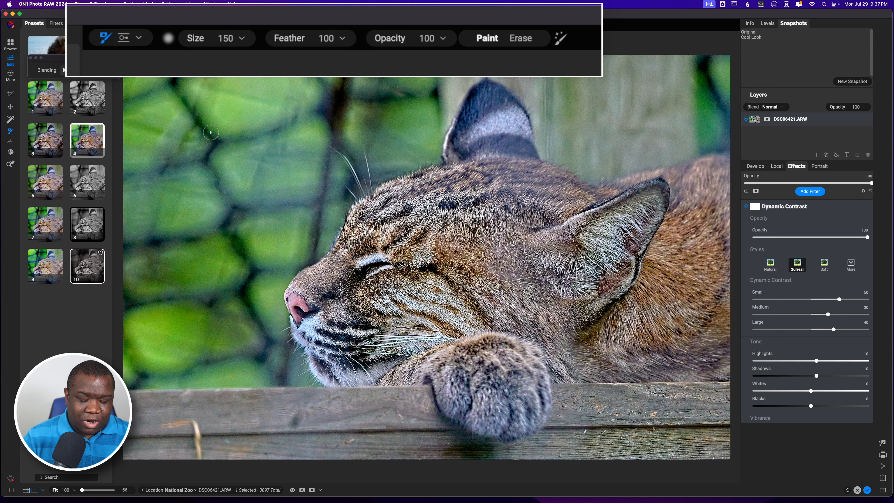
key("bracketright")
key("bracketright")
key("bracketright")
key("bracketright")
key("bracketright")
key("bracketright")
key("bracketright")
key("bracketright")
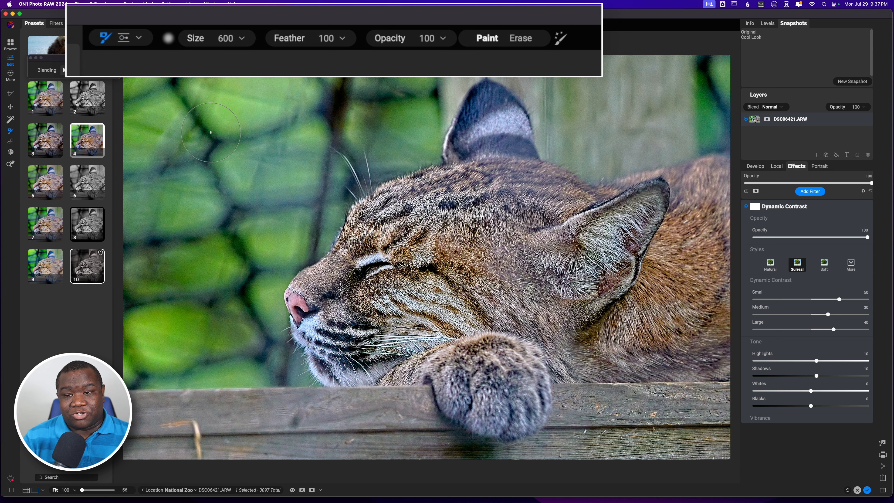
key("bracketleft")
key("bracketleft")
key("bracketleft")
key("bracketleft")
key("bracketleft")
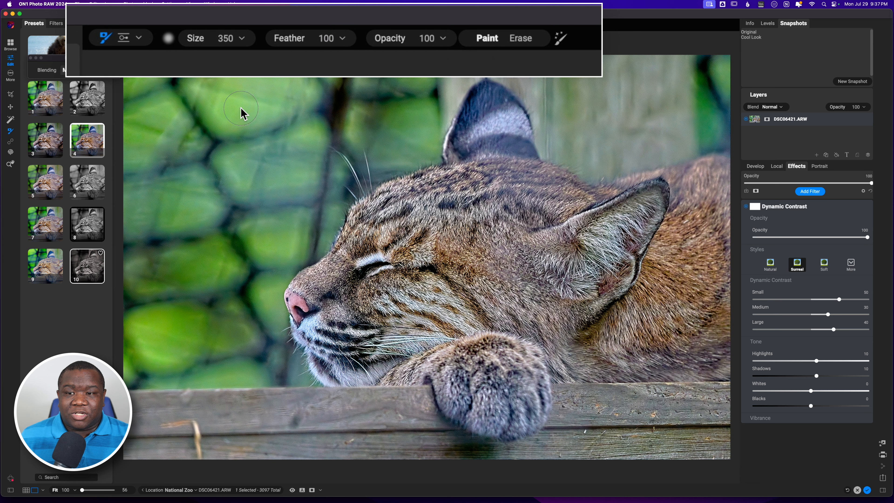
Try Masking Brush feather values of 1, 42 and 0, and return the feather to 100
mouse_move(316, 53)
left_mouse_down()
mouse_move(275, 44)
mouse_move(150, 53)
left_mouse_up()
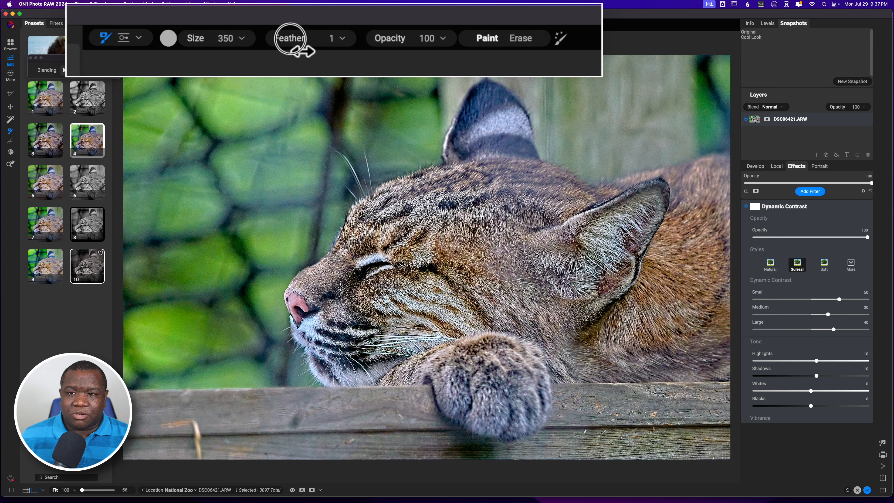
left_click_drag(293, 39, 339, 54)
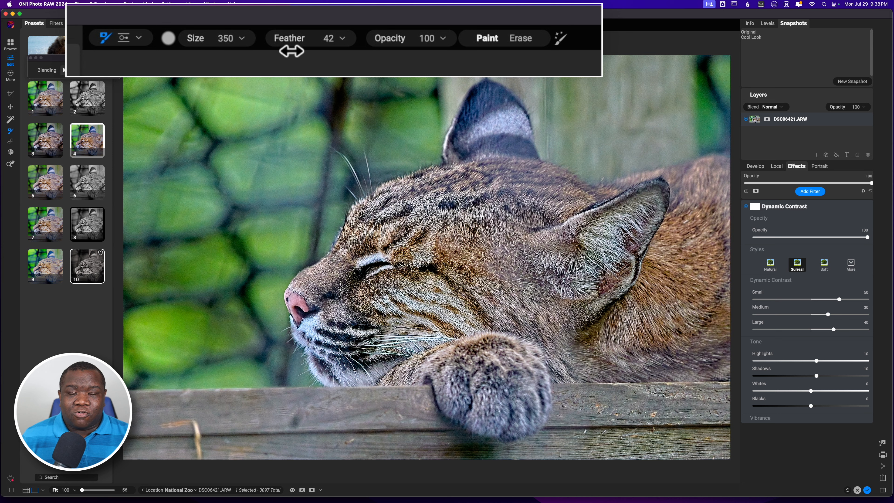
mouse_move(291, 50)
left_mouse_down()
mouse_move(349, 39)
mouse_move(465, 56)
left_mouse_up()
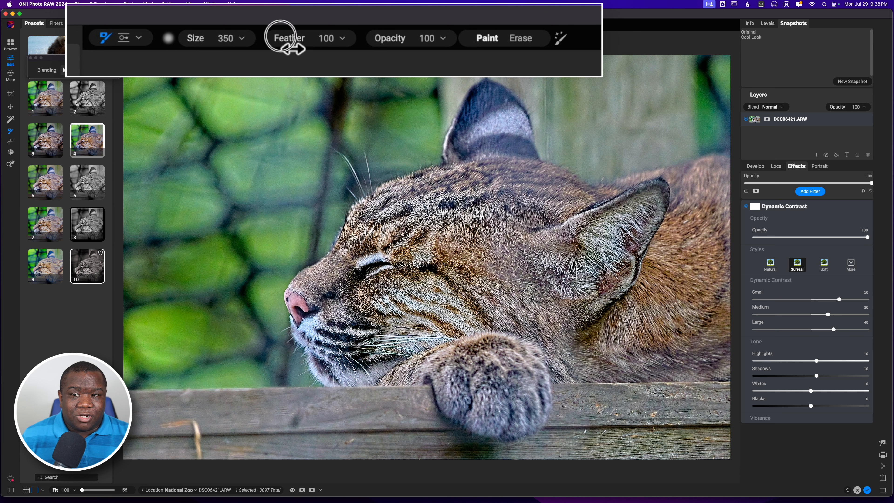
left_click_drag(289, 40, 69, 42)
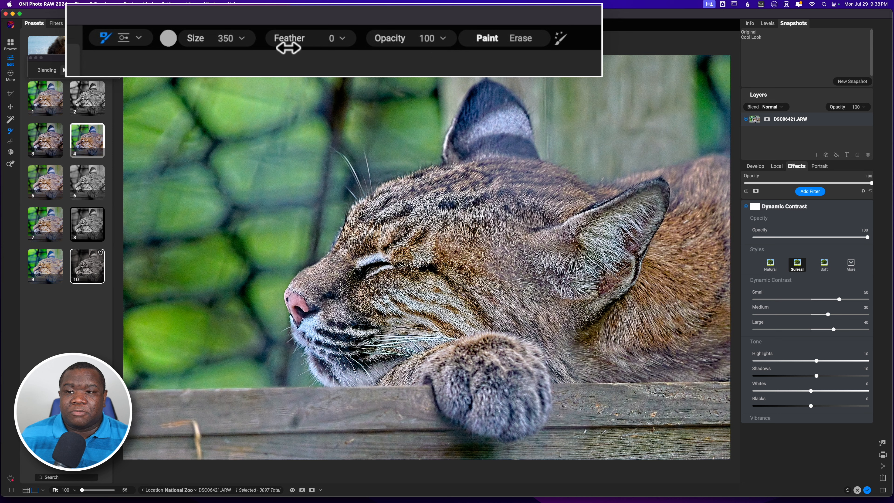
mouse_move(289, 48)
left_mouse_down()
mouse_move(418, 40)
mouse_move(495, 57)
left_mouse_up()
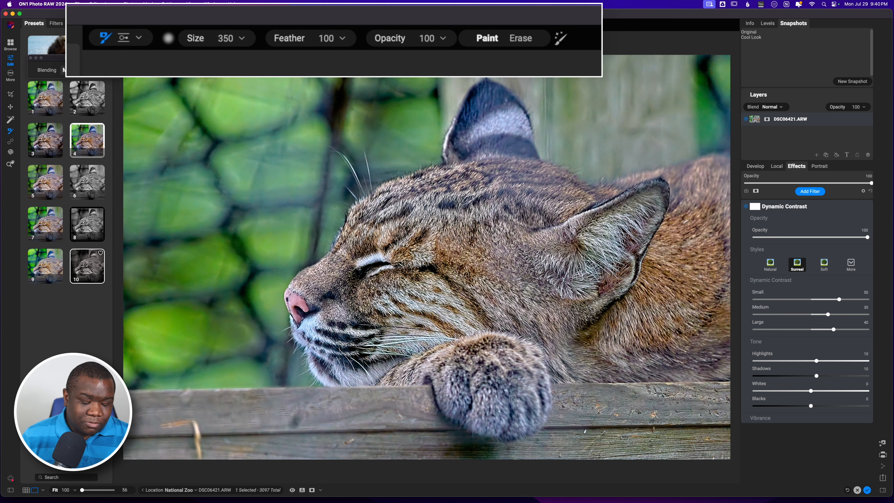
Display the Dynamic Contrast mask over the photo and set the Masking Brush to Erase at size 1100
key("o")
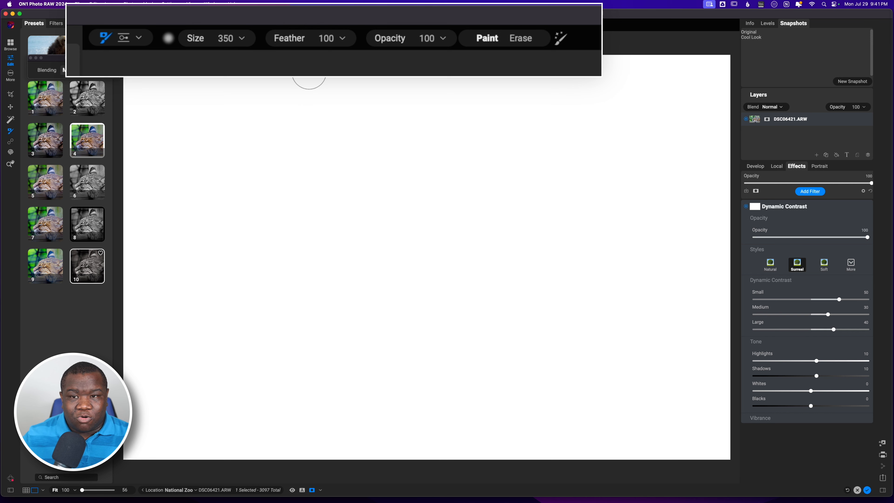
left_click(507, 26)
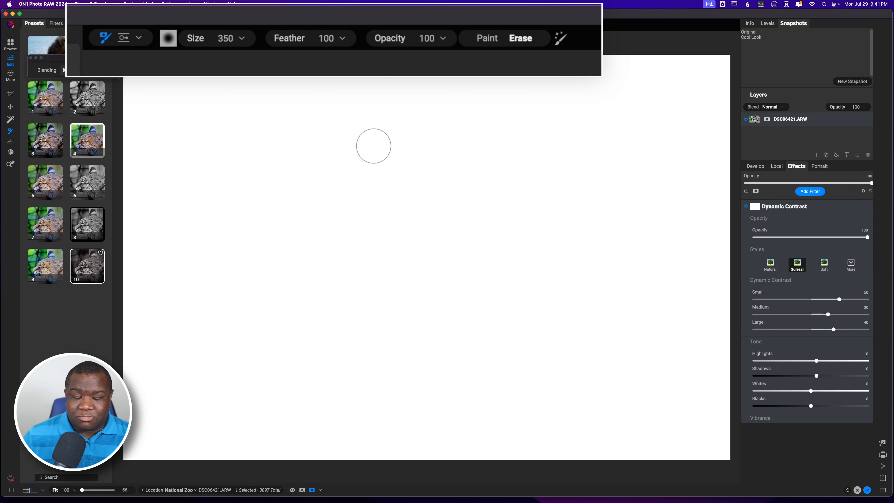
key("bracketright")
key("bracketright")
key("bracketright")
key("bracketright")
key("bracketright")
key("bracketright")
key("bracketright")
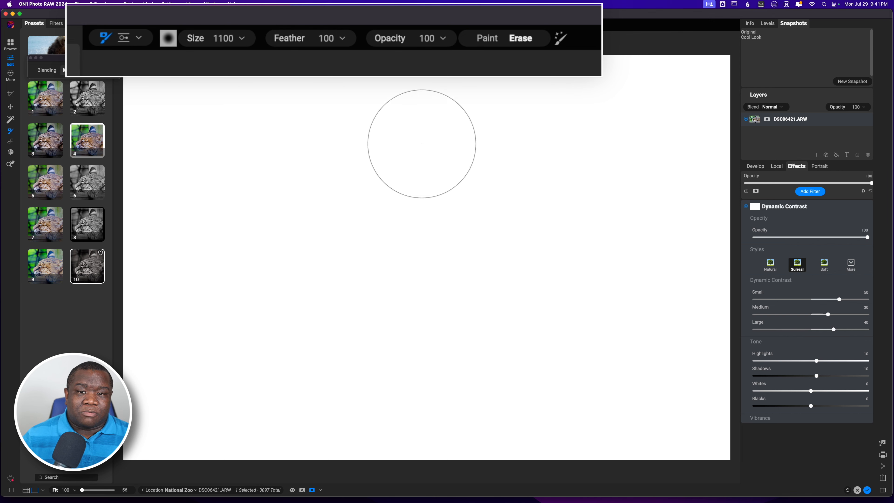
Erase the Dynamic Contrast effect along a diagonal band and over the bobcat's head and body, cleaning up missed spots in the mask view
mouse_move(479, 128)
left_mouse_down()
mouse_move(355, 363)
mouse_move(282, 441)
left_mouse_up()
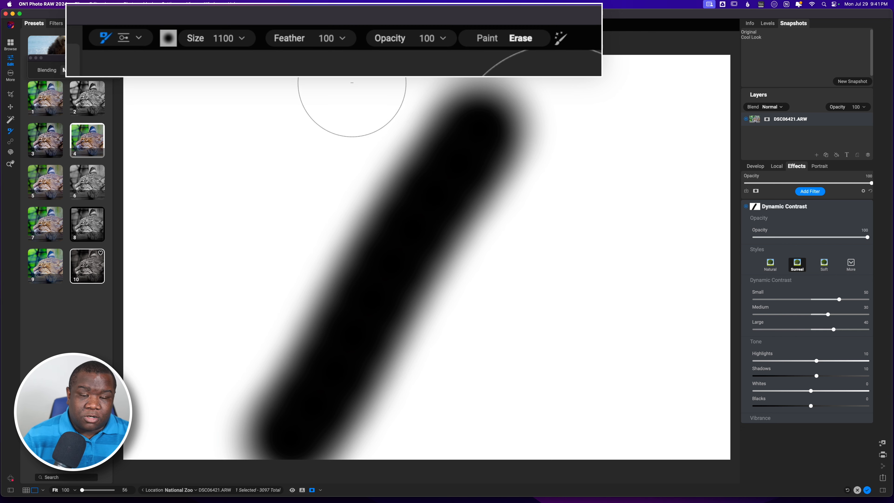
key("super+m")
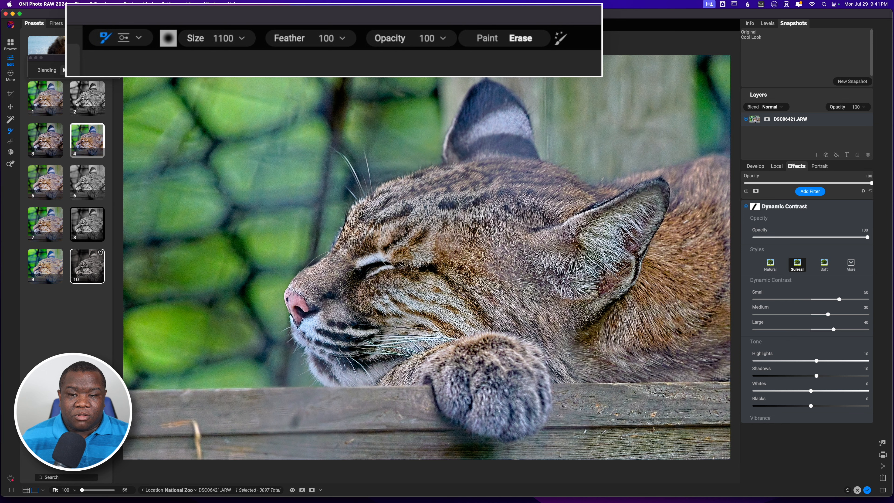
mouse_move(353, 312)
left_mouse_down()
mouse_move(440, 186)
mouse_move(536, 224)
mouse_move(721, 218)
mouse_move(707, 239)
mouse_move(462, 313)
mouse_move(350, 321)
mouse_move(354, 310)
mouse_move(487, 383)
mouse_move(696, 312)
mouse_move(716, 278)
mouse_move(616, 275)
mouse_move(479, 210)
mouse_move(273, 347)
mouse_move(585, 326)
mouse_move(540, 340)
left_mouse_up()
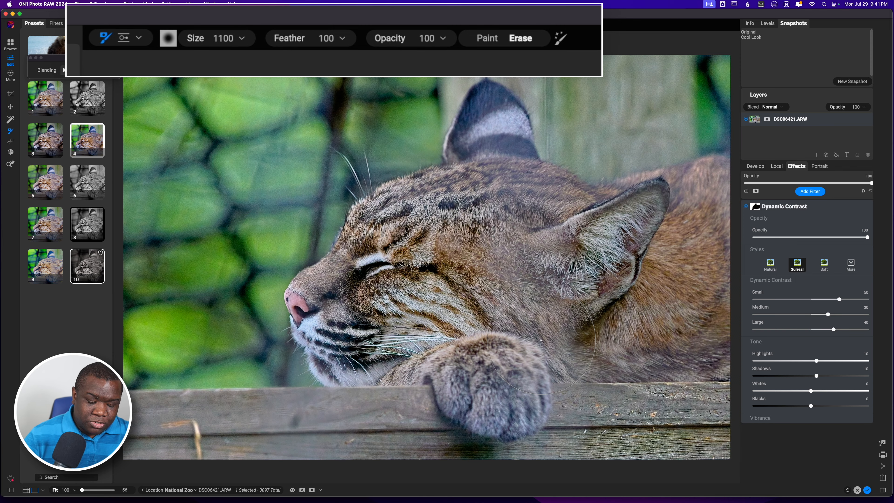
key("super+m")
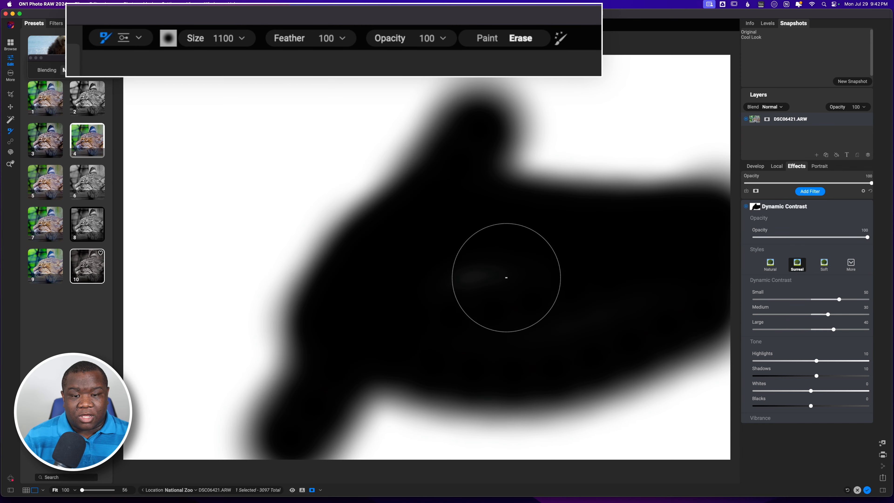
mouse_move(499, 276)
left_mouse_down()
mouse_move(482, 269)
mouse_move(465, 277)
left_mouse_up()
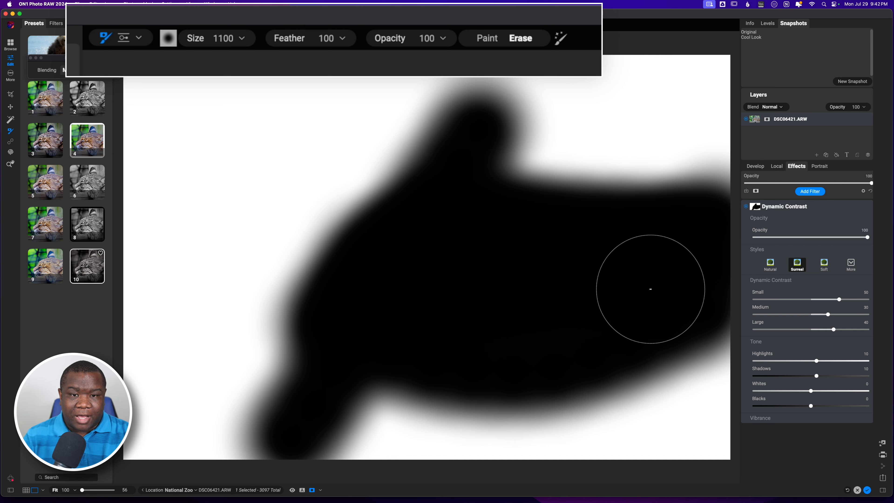
Hide the mask view so the photo is displayed and set the Masking Brush to Paint
key("super+m")
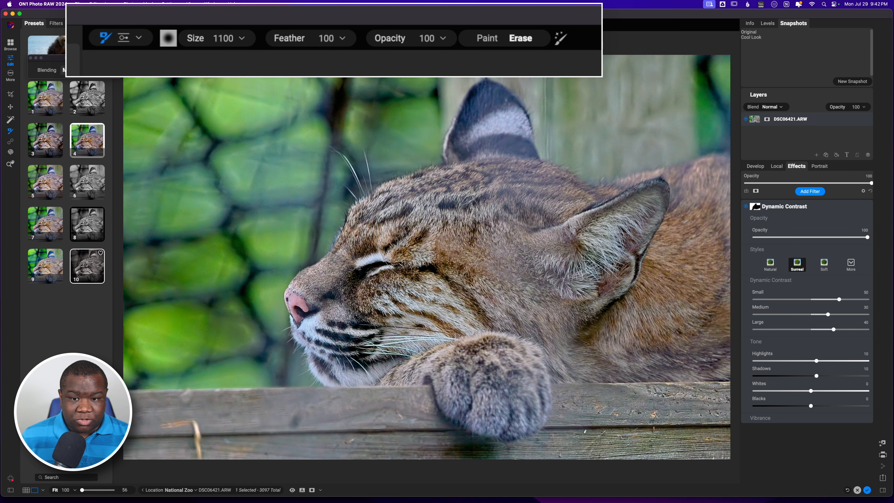
left_click(489, 39)
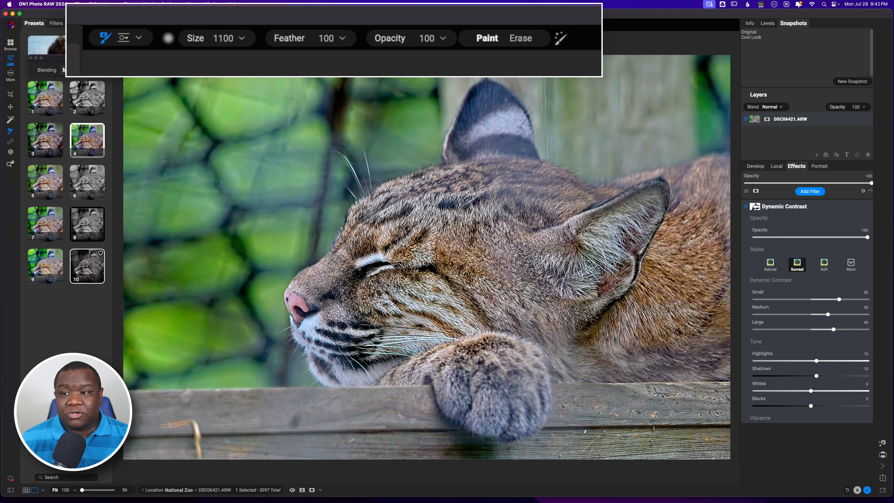
Switch the Masking Brush to Erase and move the Properties panel onto the blurred background of the photo
left_click(72, 69)
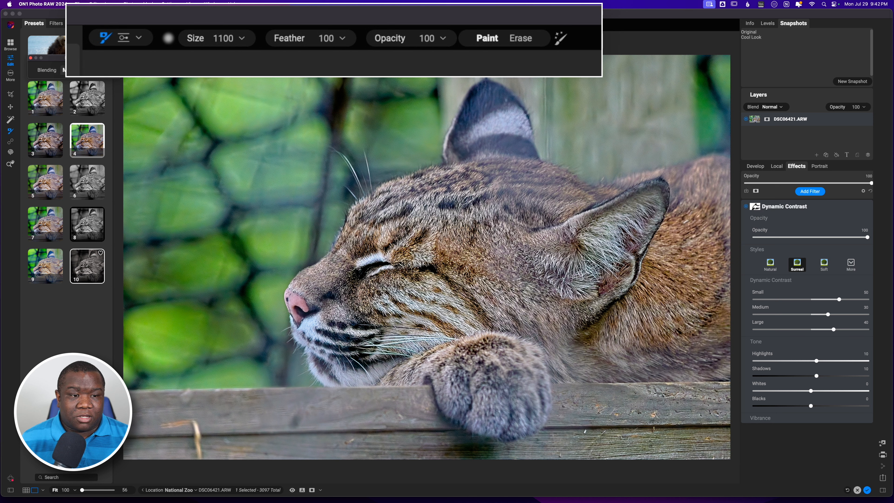
left_click(757, 212)
key("x")
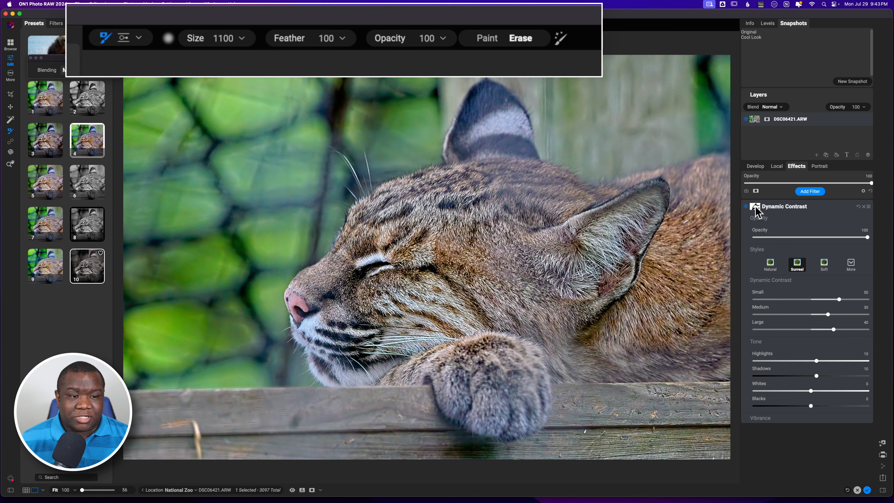
mouse_move(72, 71)
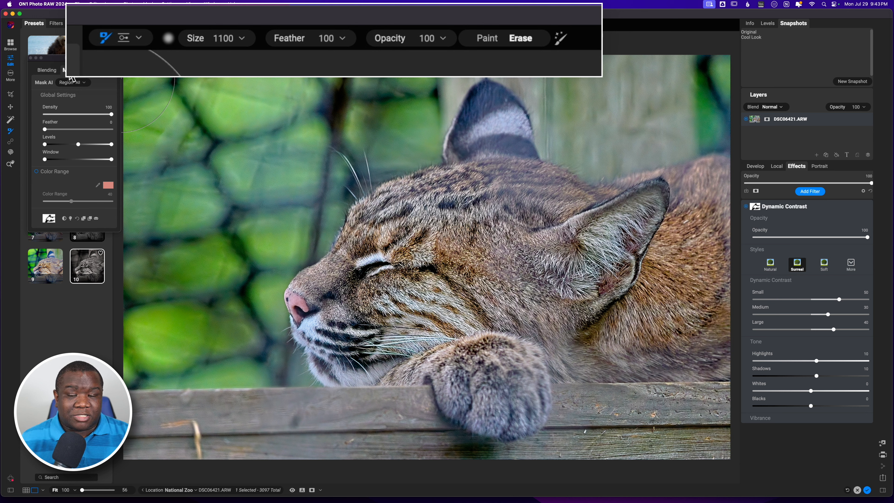
left_click_drag(70, 74, 217, 103)
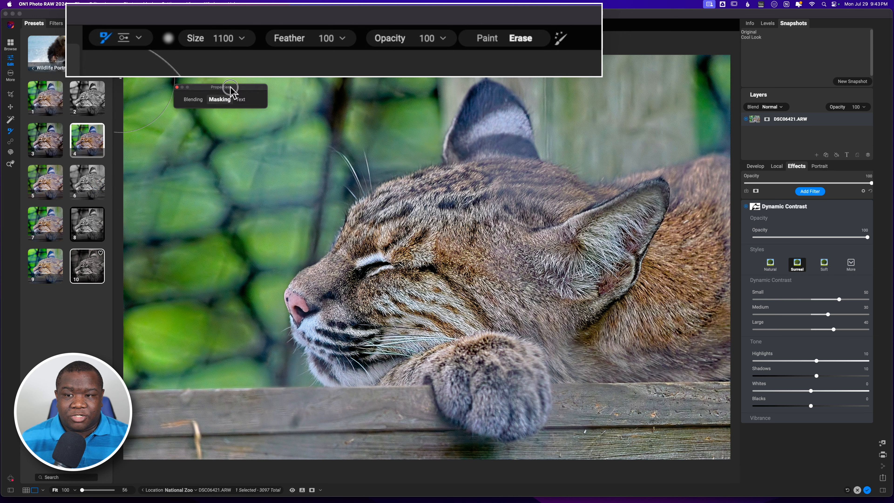
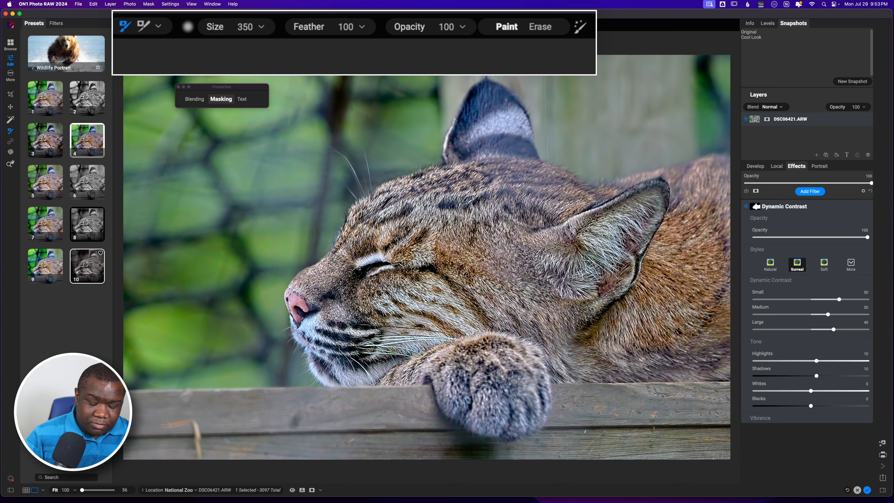
Paint over the remaining gray spots around the paw, the ear base and the body in the mask view, and return to the photo
key("super+m")
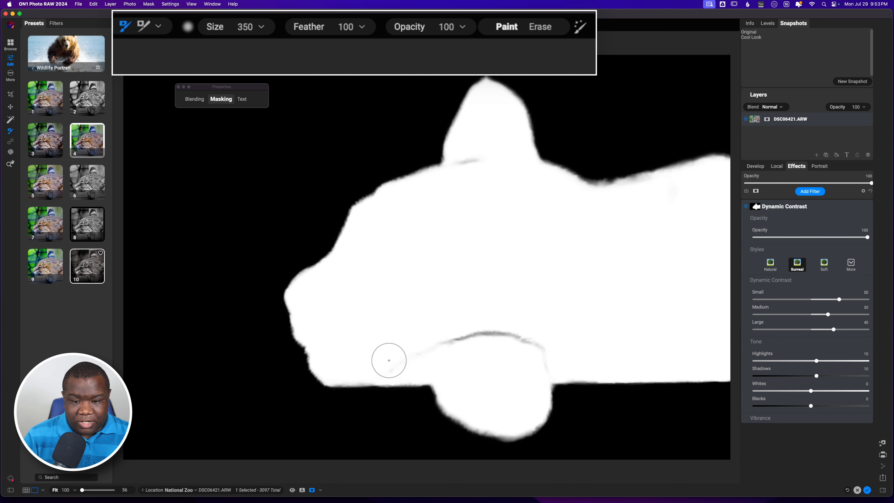
mouse_move(389, 359)
left_mouse_down()
mouse_move(467, 339)
mouse_move(522, 339)
mouse_move(546, 353)
left_mouse_up()
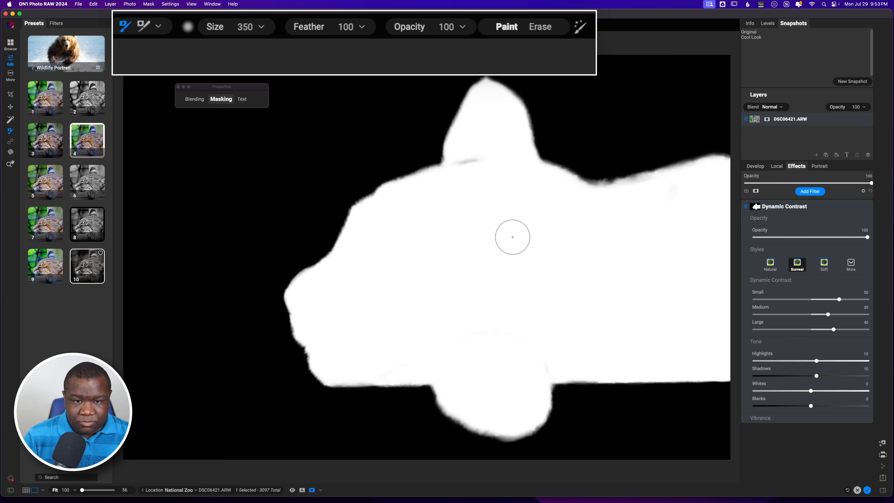
mouse_move(486, 160)
left_mouse_down()
mouse_move(469, 159)
mouse_move(463, 184)
mouse_move(464, 152)
left_mouse_up()
left_click_drag(652, 217, 689, 190)
mouse_move(556, 344)
left_mouse_down()
mouse_move(560, 352)
mouse_move(528, 365)
mouse_move(561, 365)
left_mouse_up()
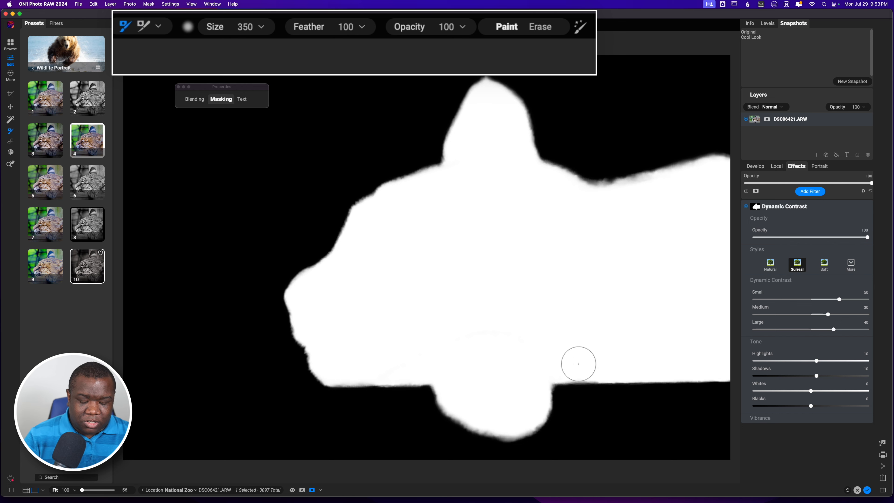
key("super+m")
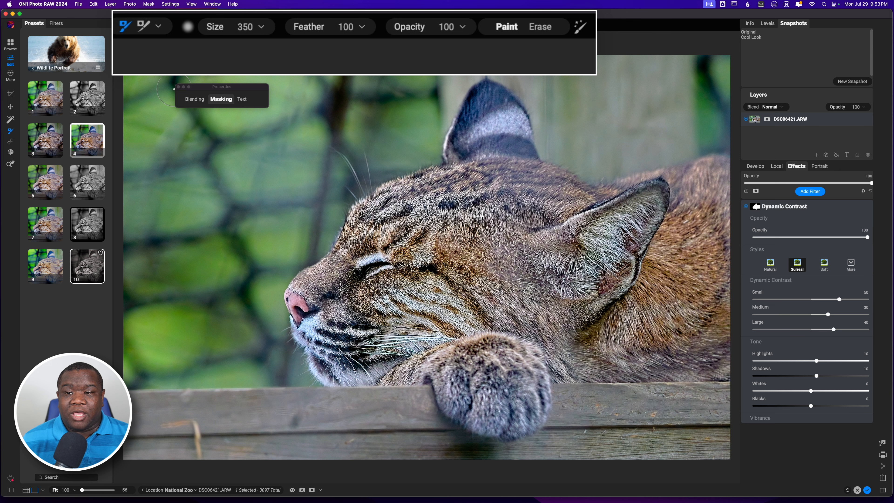
Expand the Masking properties and set the Dynamic Contrast mask's feather to 34, checking it in the mask view
mouse_move(175, 89)
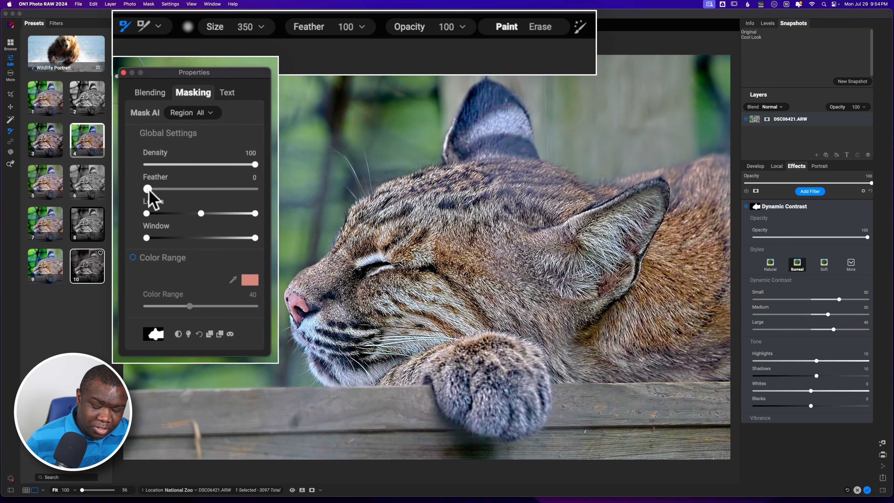
key("m")
mouse_move(206, 100)
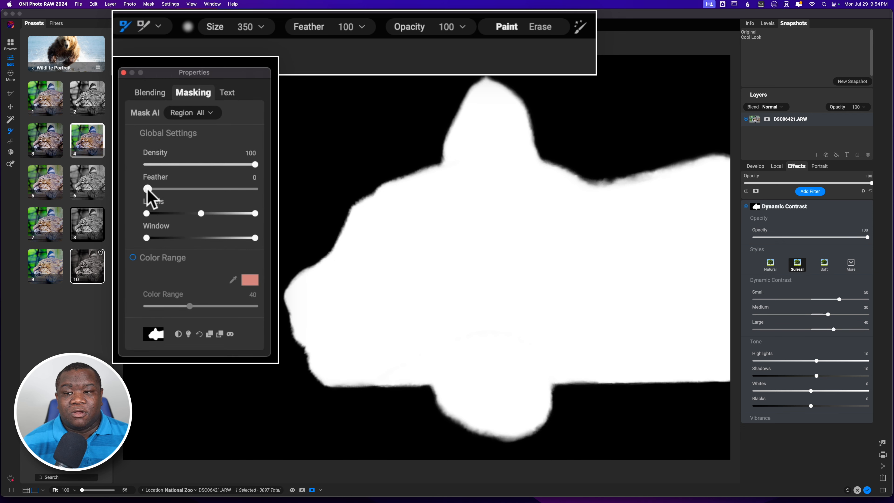
left_click_drag(146, 189, 184, 189)
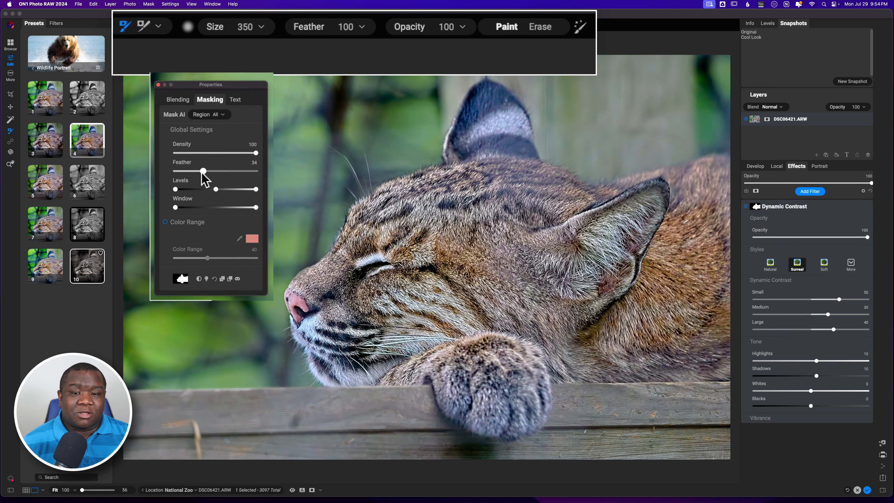
left_click_drag(184, 189, 183, 190)
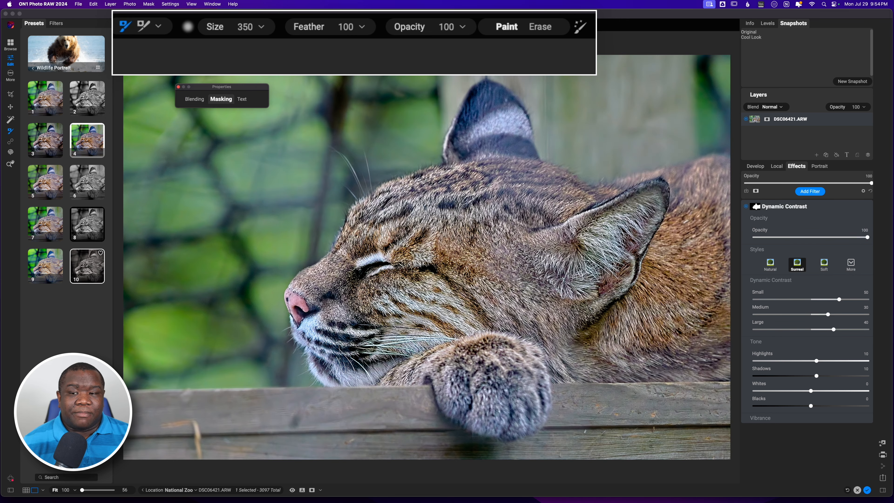
Shift the mask's Levels midpoint slightly toward white, set its feather to 31, and collapse the Properties panel over the photo
mouse_move(221, 102)
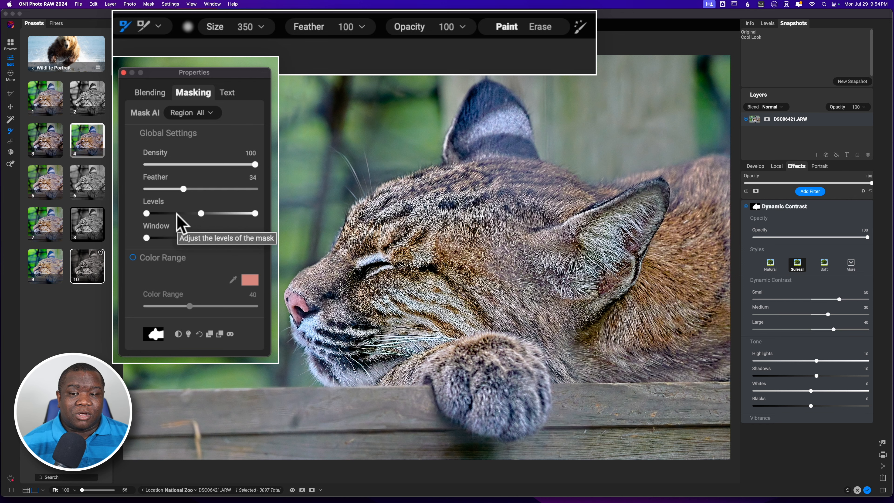
key("super+m")
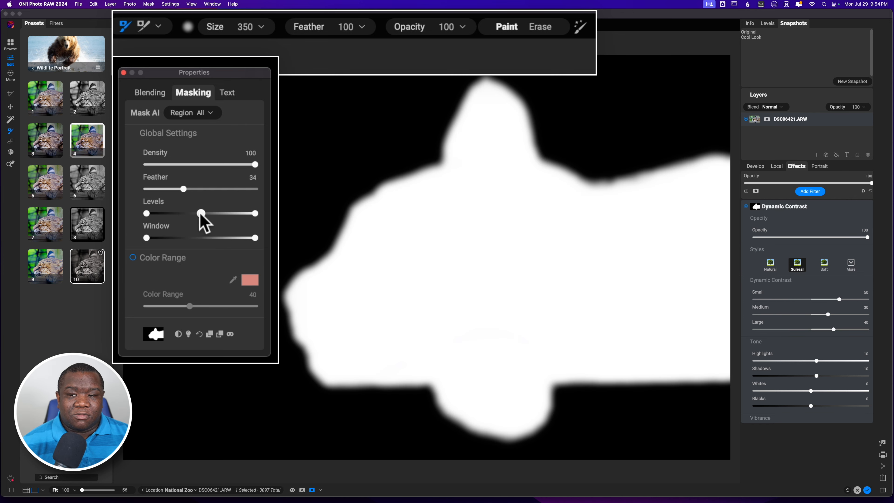
mouse_move(201, 214)
left_mouse_down()
mouse_move(169, 214)
mouse_move(249, 225)
mouse_move(207, 222)
left_mouse_up()
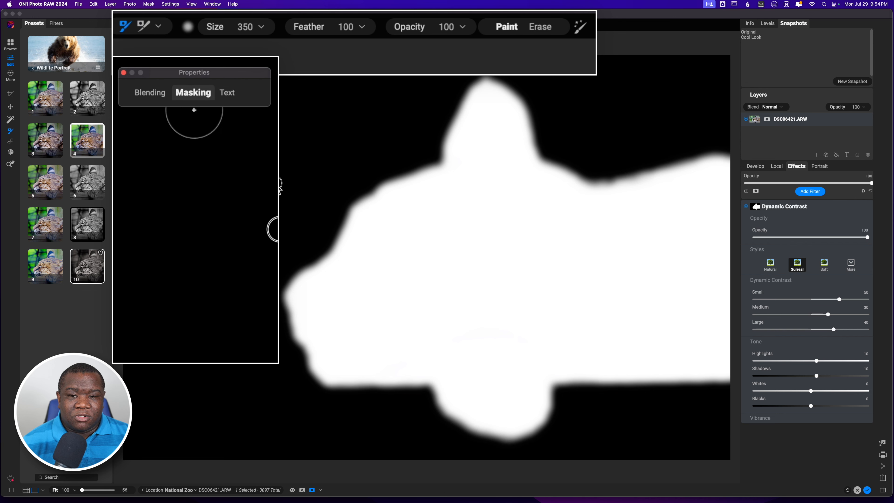
left_click(196, 97)
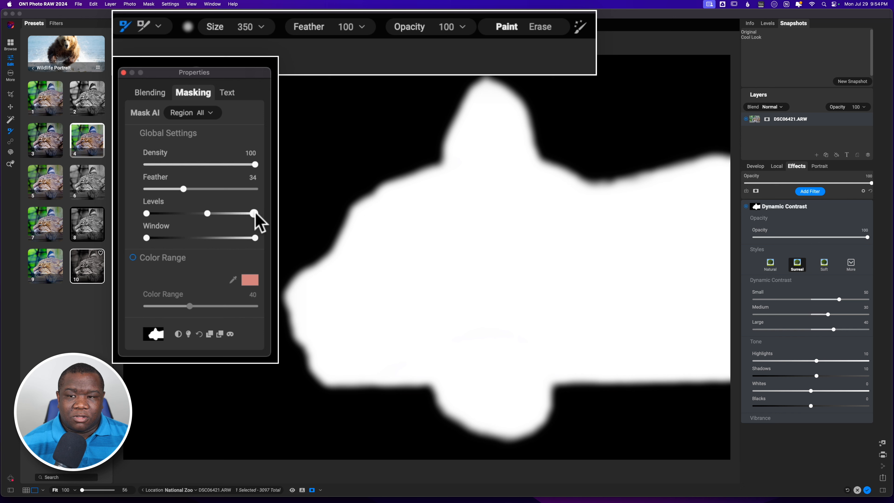
mouse_move(255, 214)
left_mouse_down()
mouse_move(239, 212)
mouse_move(270, 218)
left_mouse_up()
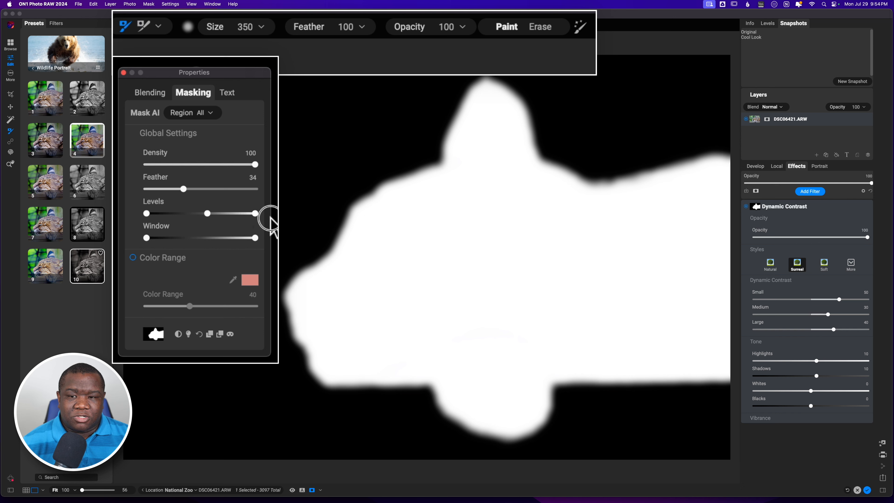
mouse_move(182, 189)
left_mouse_down()
mouse_move(161, 189)
mouse_move(220, 190)
mouse_move(191, 189)
mouse_move(180, 201)
left_mouse_up()
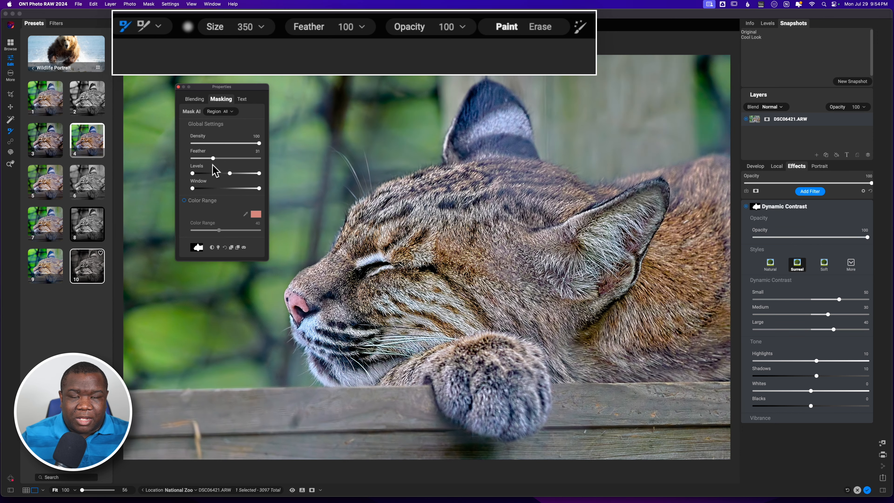
double_click(220, 86)
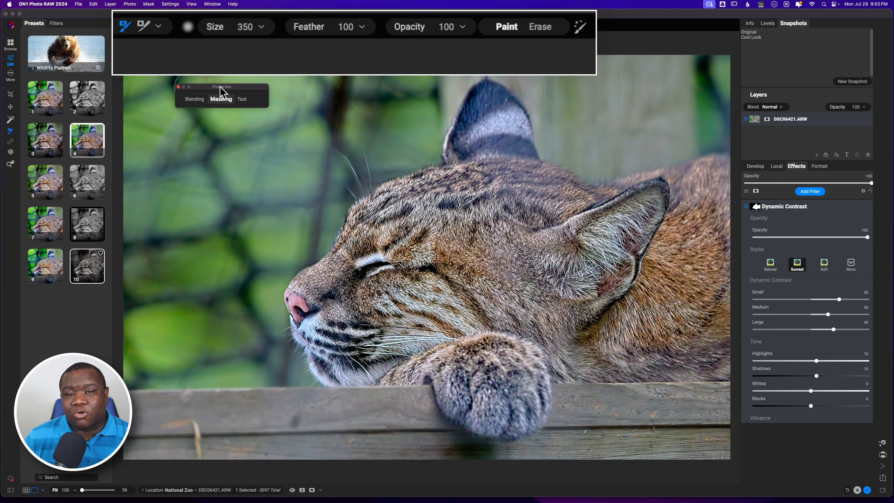